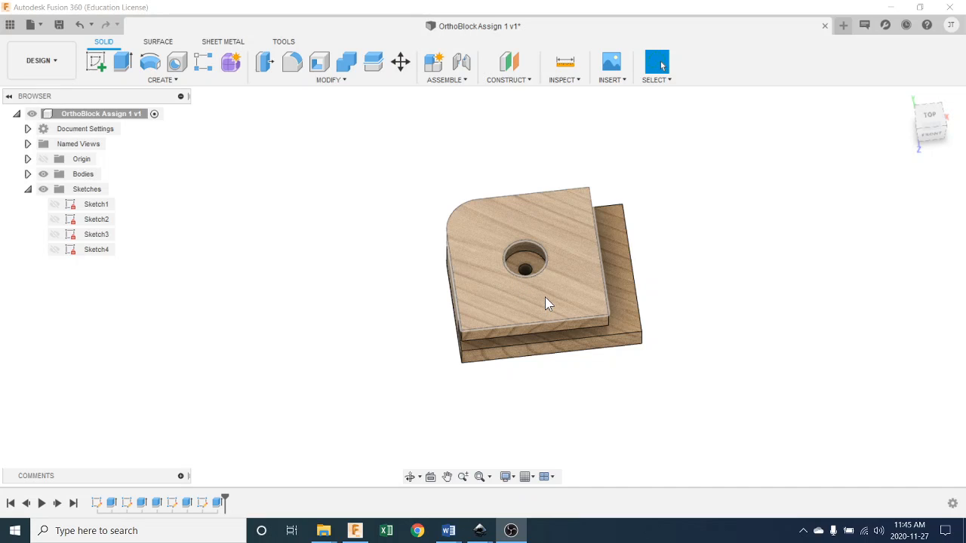
# Start creating a new drawing of the full OrthoBlock Assign 1 assembly and move the drawing settings beside the model.
pyautogui.rightClick(89, 121)
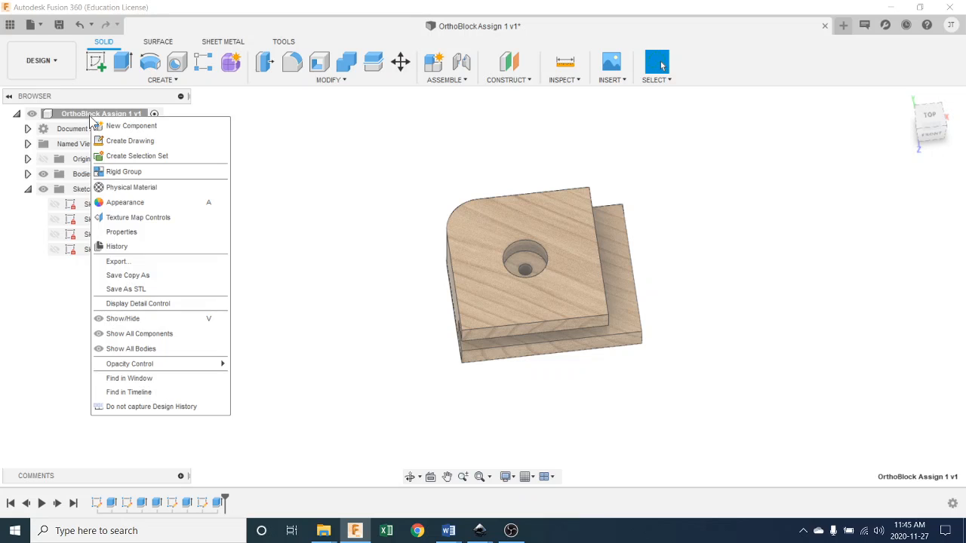
pyautogui.click(147, 141)
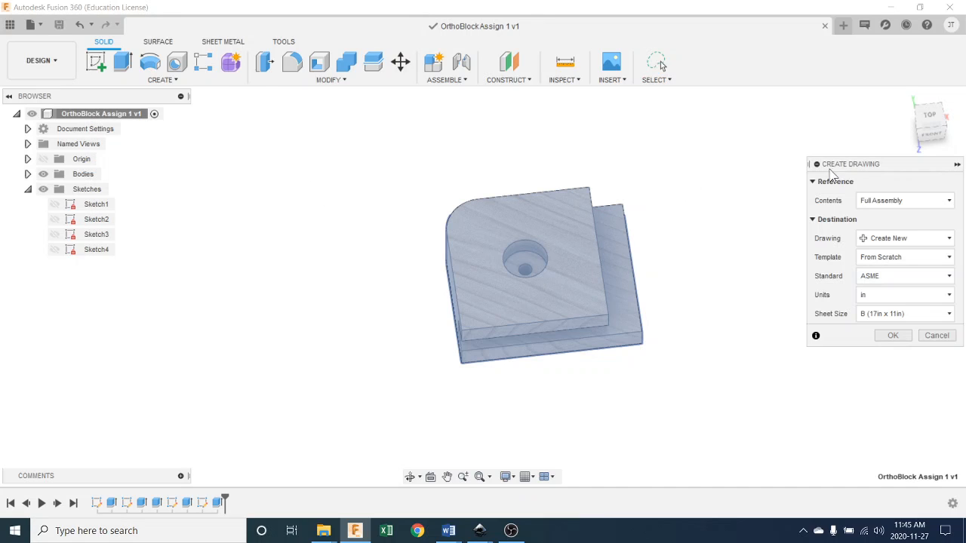
pyautogui.moveTo(893, 169)
pyautogui.mouseDown()
pyautogui.moveTo(730, 133)
pyautogui.moveTo(757, 125)
pyautogui.moveTo(744, 125)
pyautogui.mouseUp()
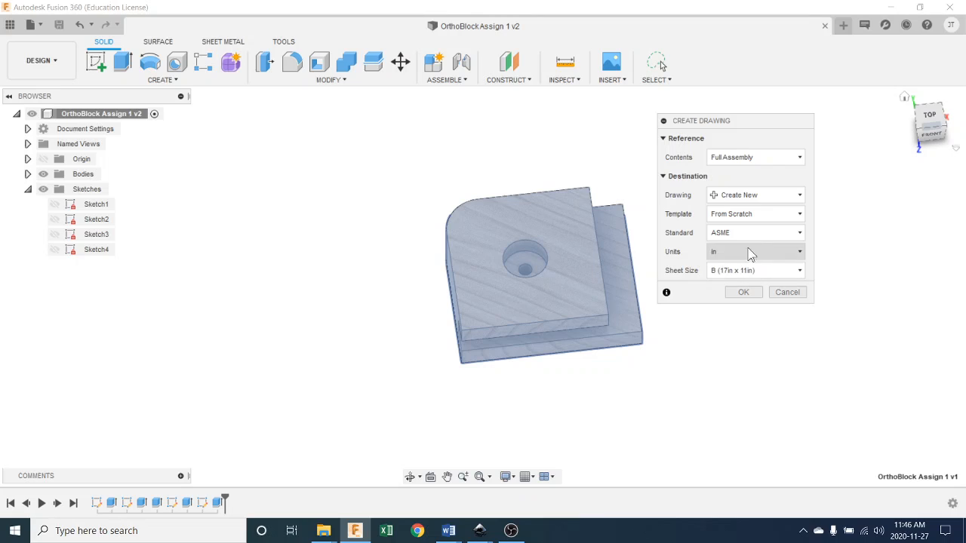
pyautogui.click(748, 234)
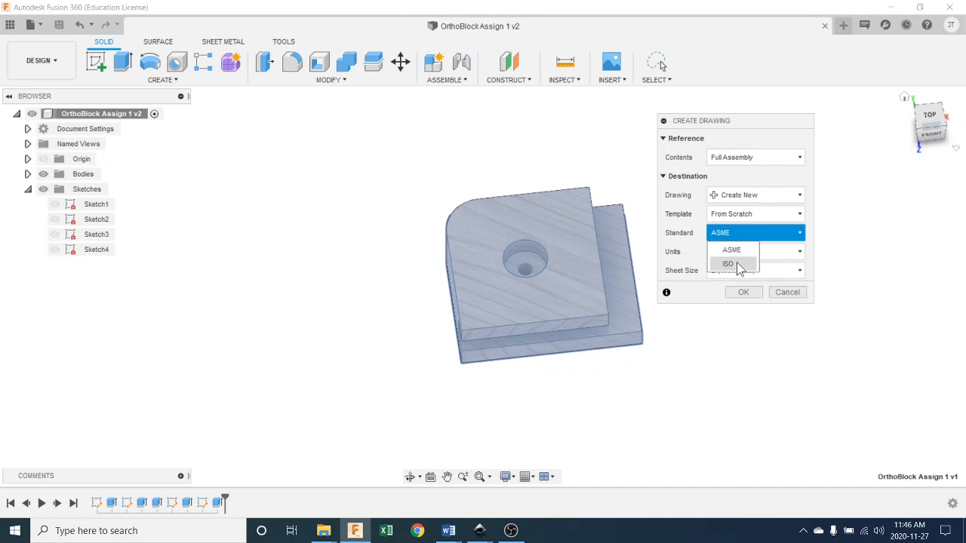
pyautogui.click(738, 264)
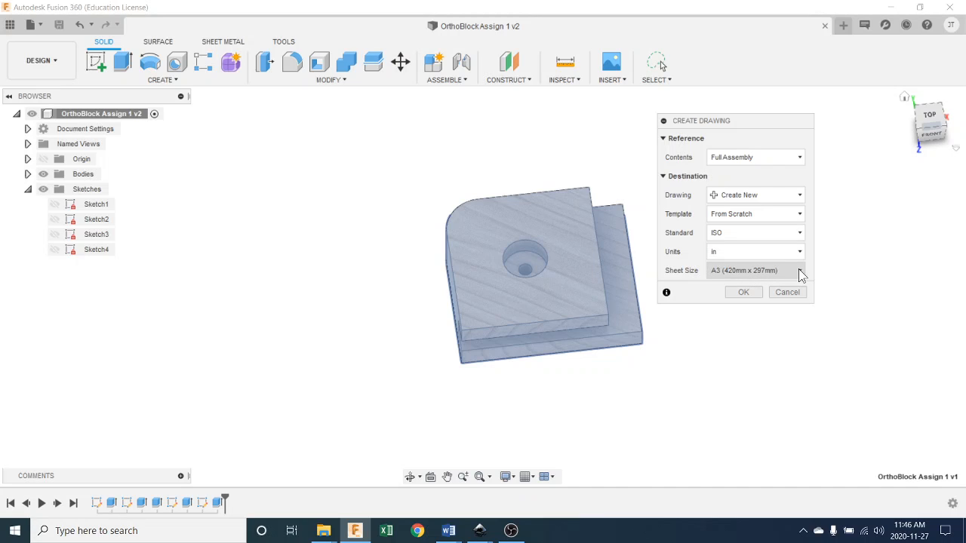
pyautogui.click(799, 270)
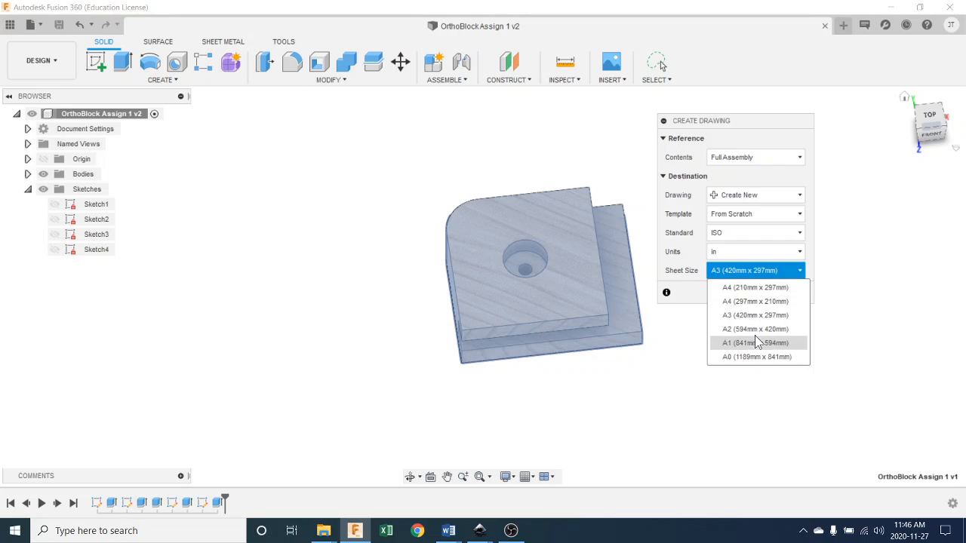
pyautogui.click(758, 234)
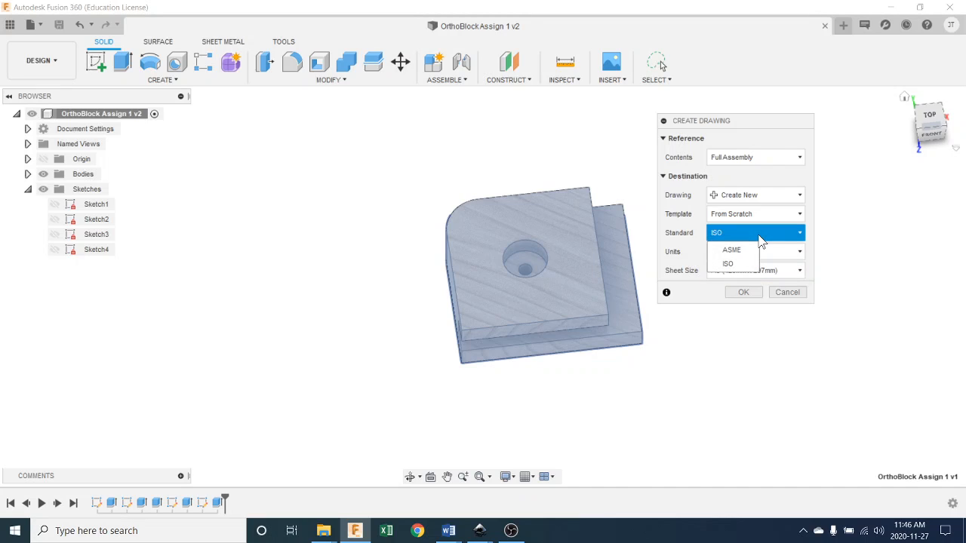
pyautogui.click(730, 251)
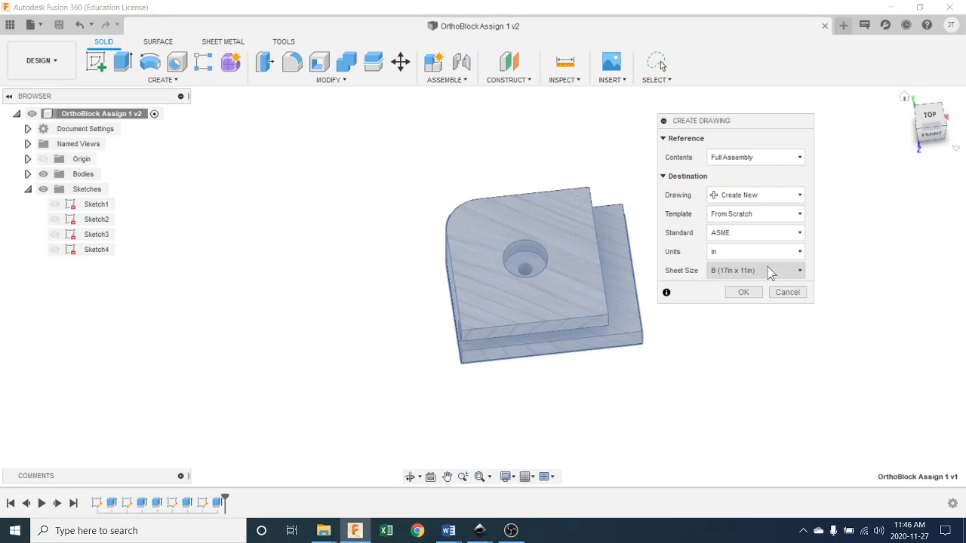
# Create the drawing on a B (17in x 11in) sheet.
pyautogui.click(800, 272)
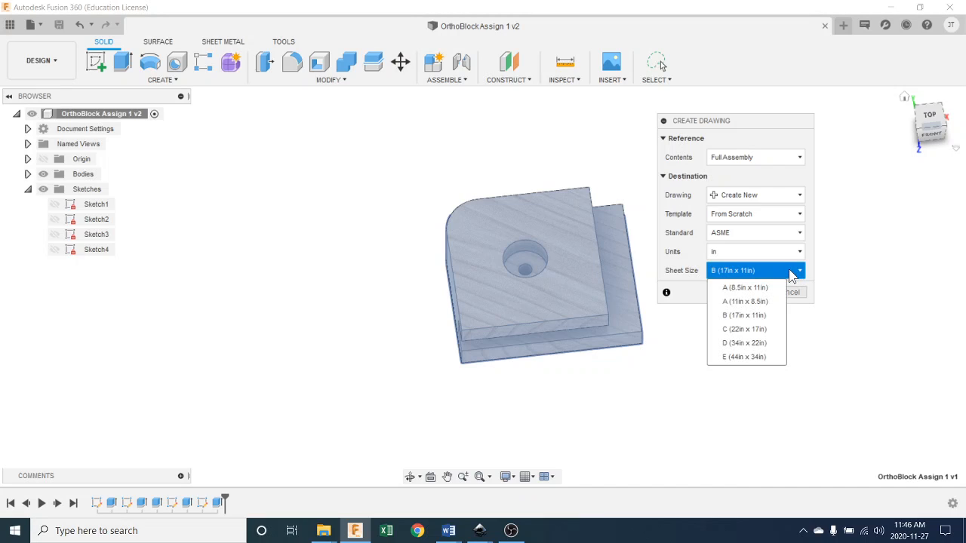
pyautogui.click(746, 288)
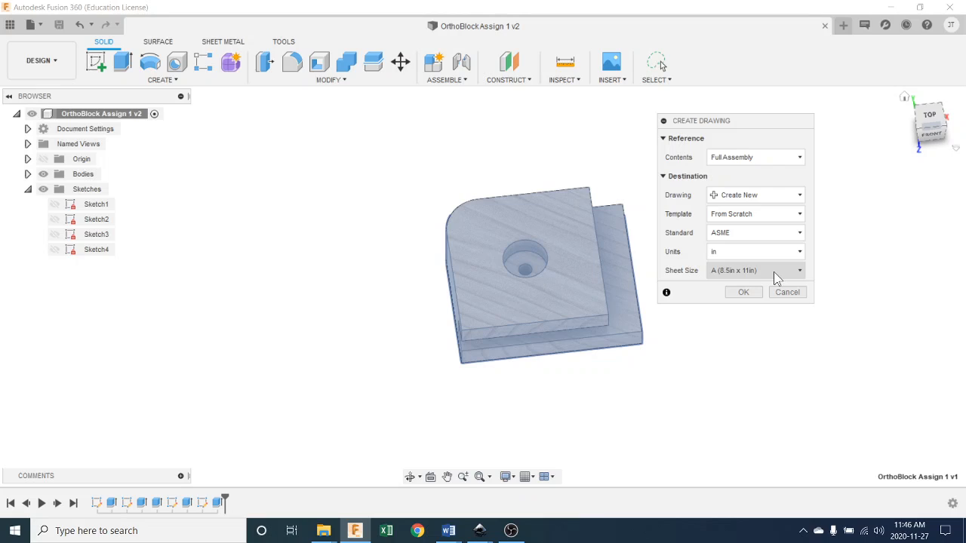
pyautogui.click(800, 273)
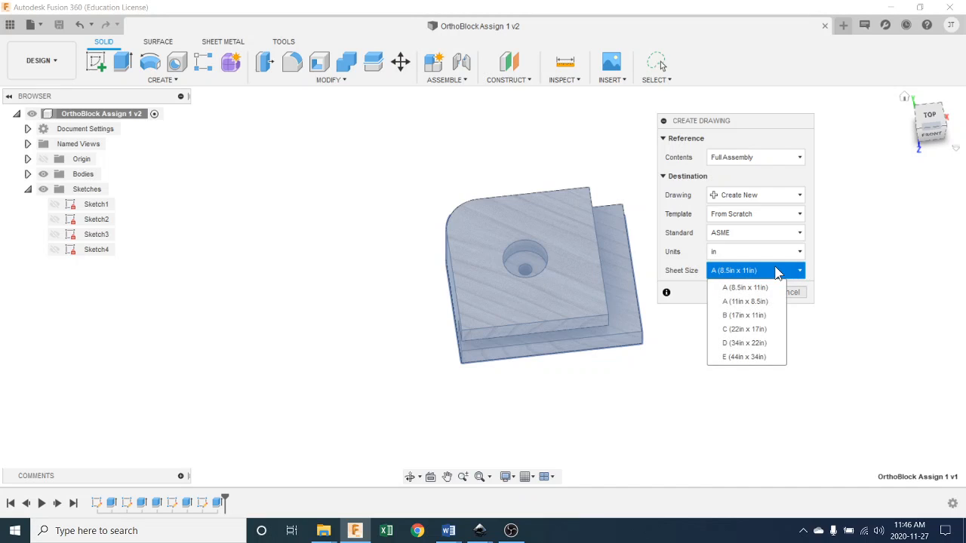
pyautogui.click(756, 315)
pyautogui.click(744, 294)
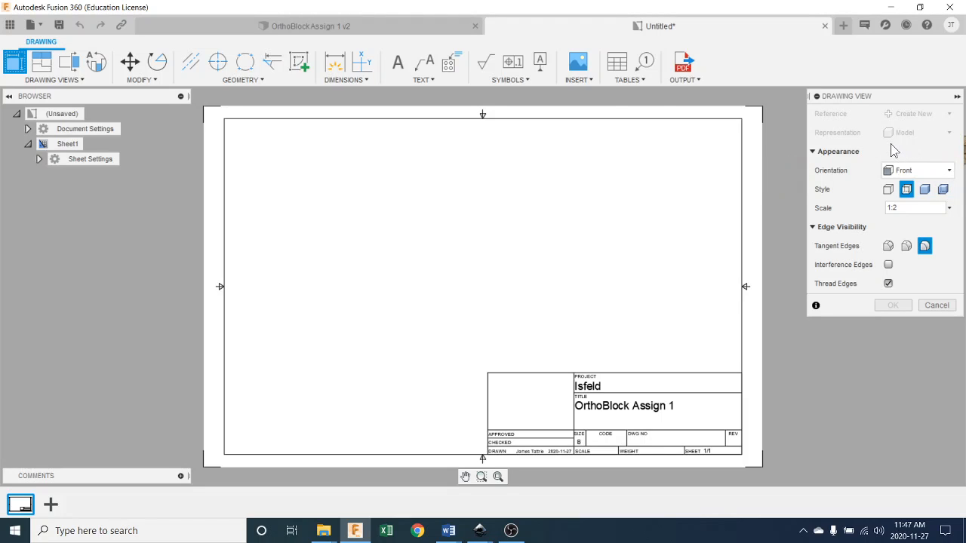
# Examine the block's front and top orientations in the 3D design and return to the drawing sheet.
pyautogui.click(295, 26)
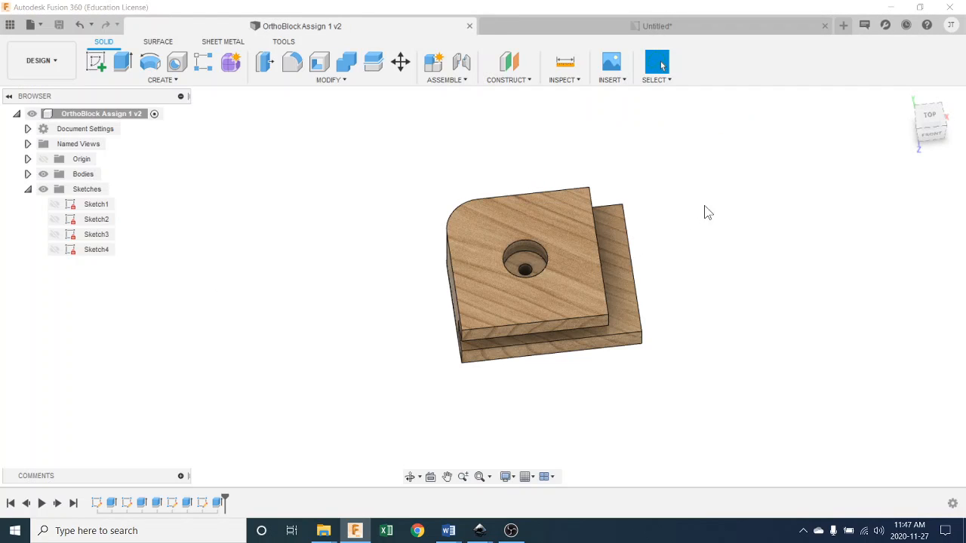
pyautogui.click(933, 136)
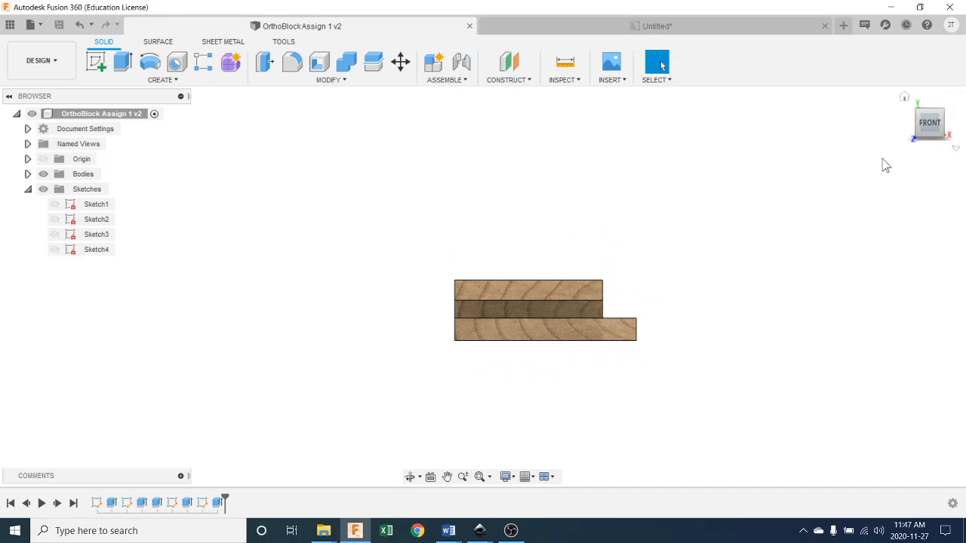
pyautogui.click(930, 104)
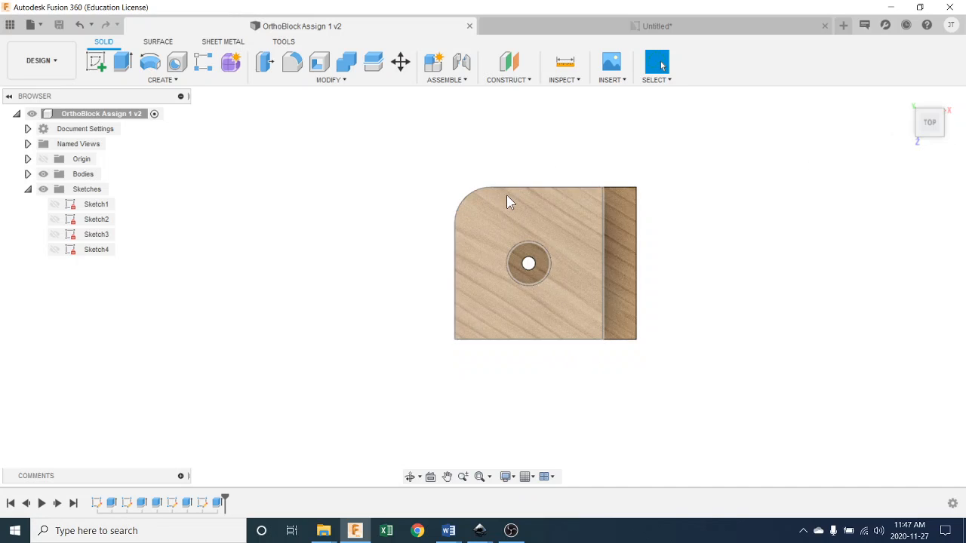
pyautogui.click(558, 28)
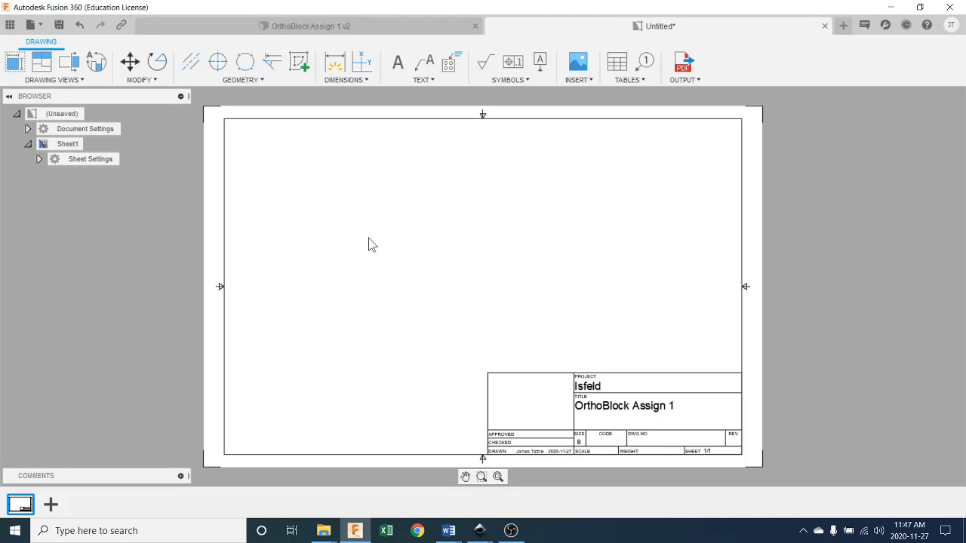
pyautogui.click(349, 28)
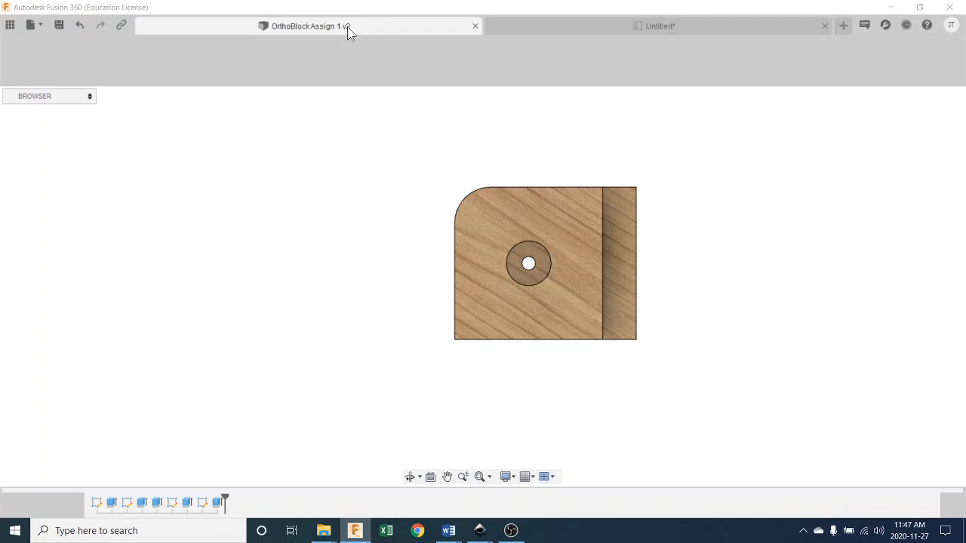
pyautogui.click(551, 26)
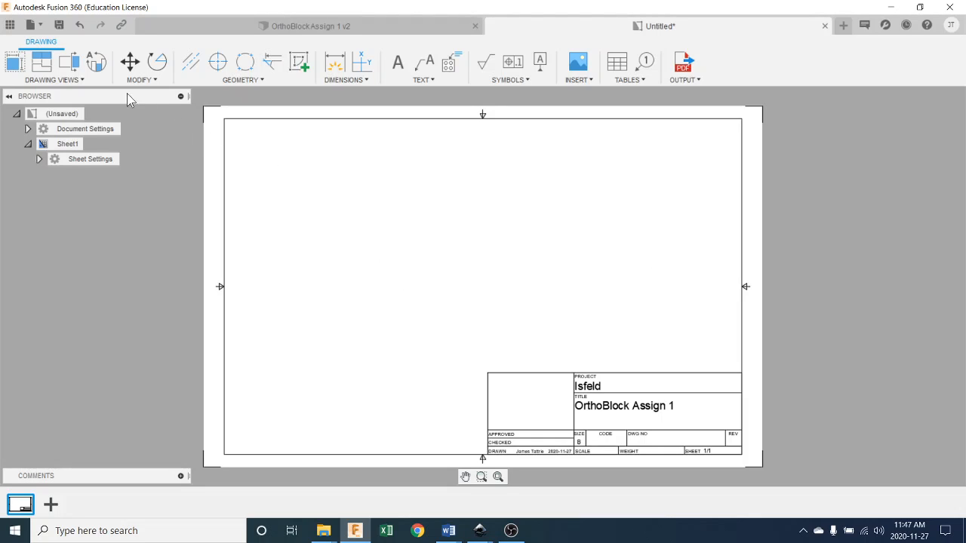
# Place a front base view at 1:1 scale with visible and hidden edges, left of center and above the title block's height.
pyautogui.click(16, 68)
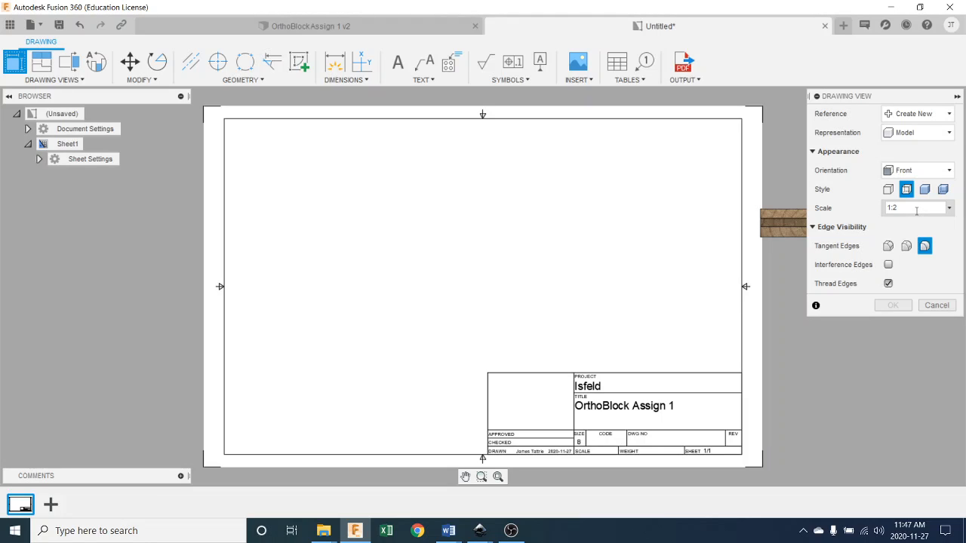
pyautogui.click(950, 208)
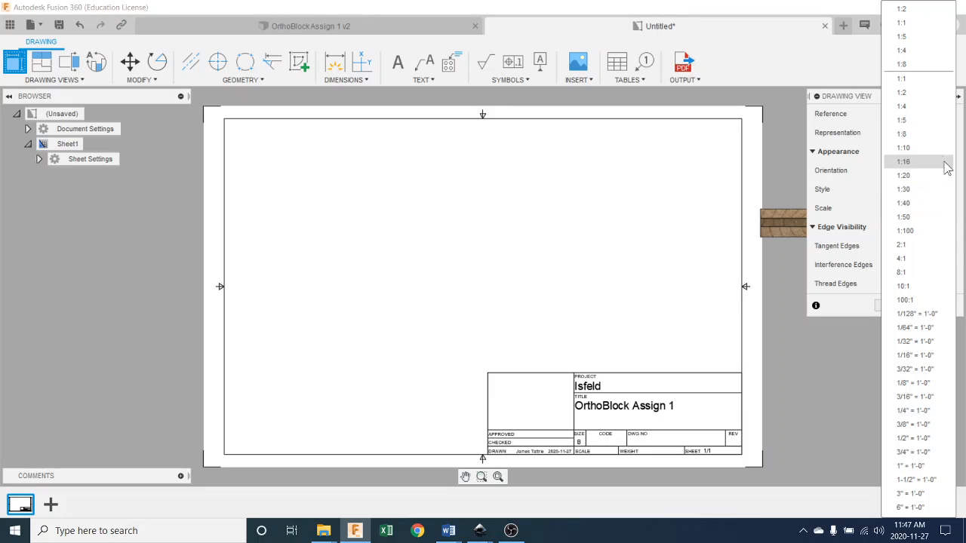
pyautogui.click(924, 79)
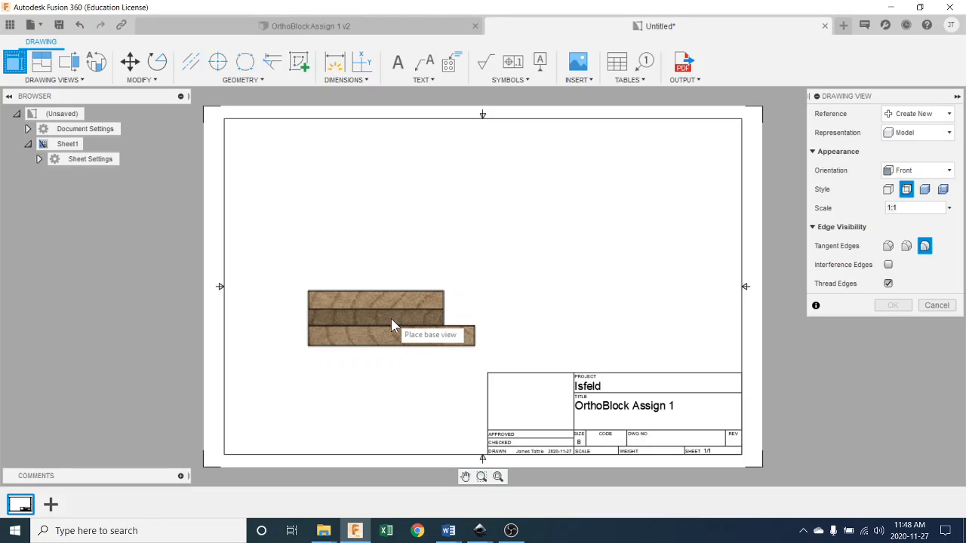
pyautogui.click(391, 323)
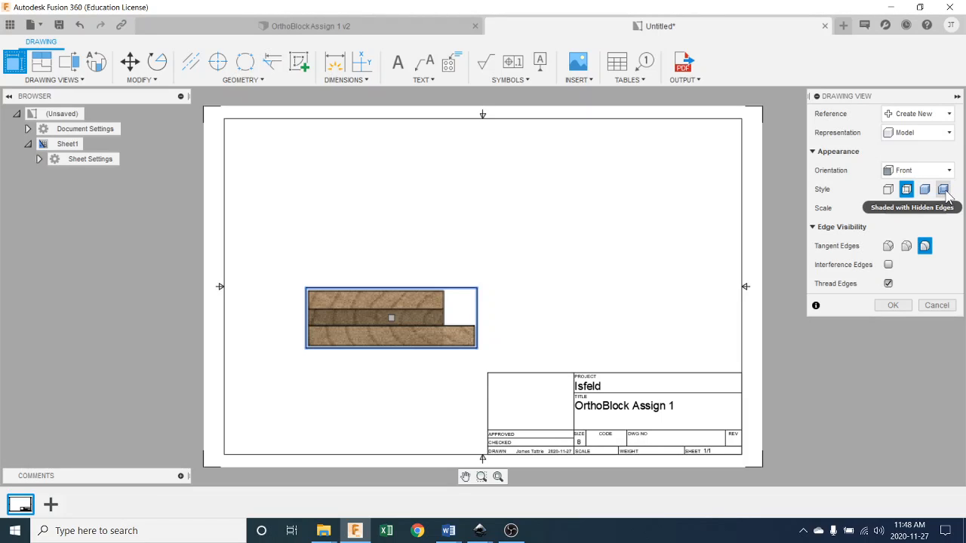
pyautogui.click(907, 190)
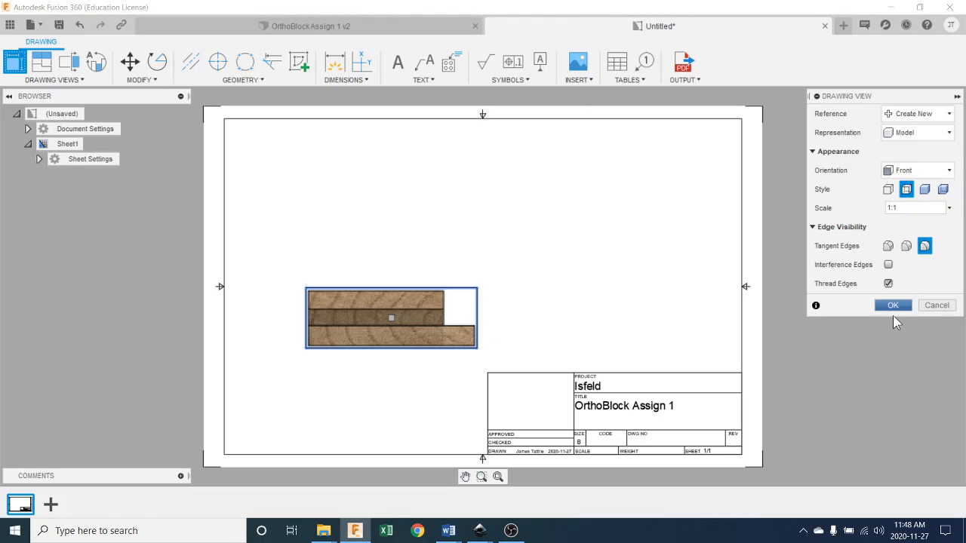
pyautogui.click(892, 306)
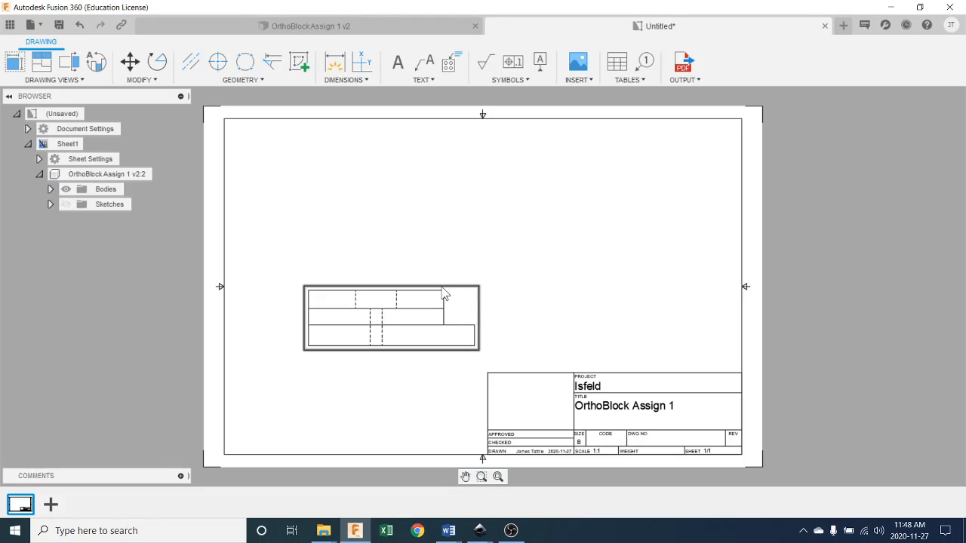
# Project a top view above the front view, a side view to its right and an isometric view in the sheet's upper right.
pyautogui.click(40, 65)
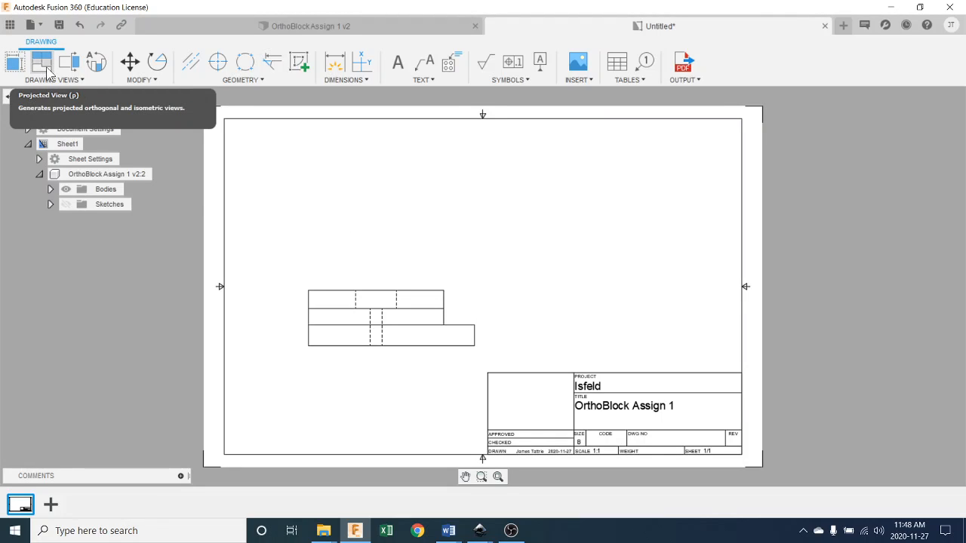
pyautogui.click(342, 307)
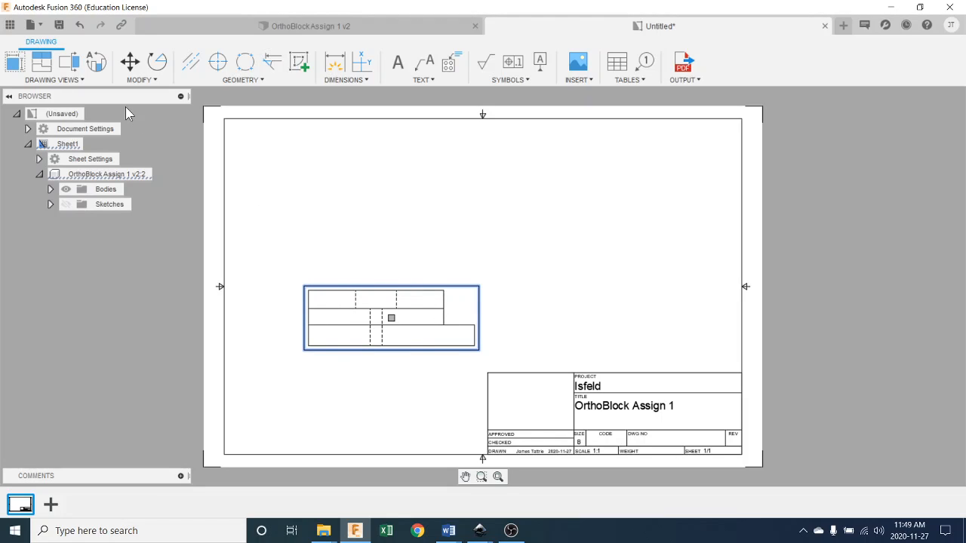
pyautogui.click(46, 65)
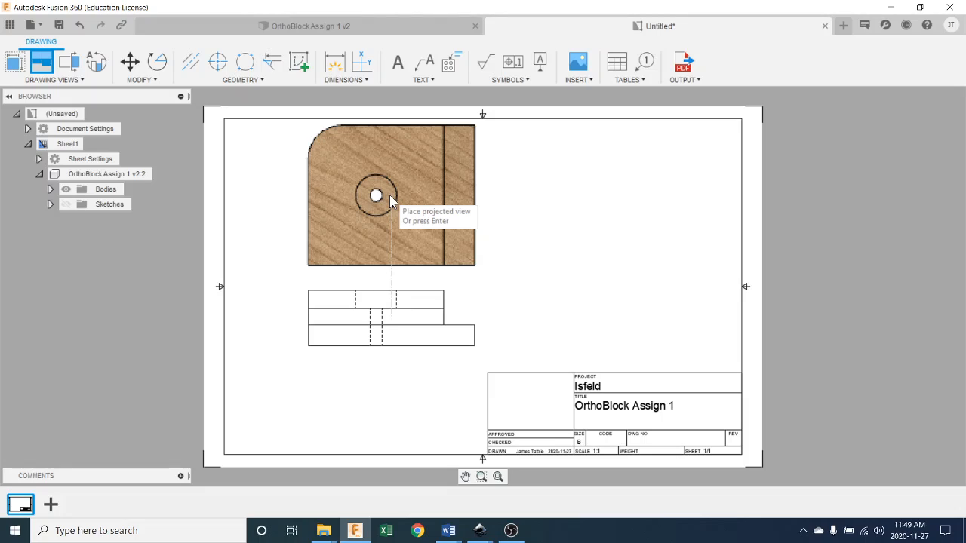
pyautogui.click(389, 195)
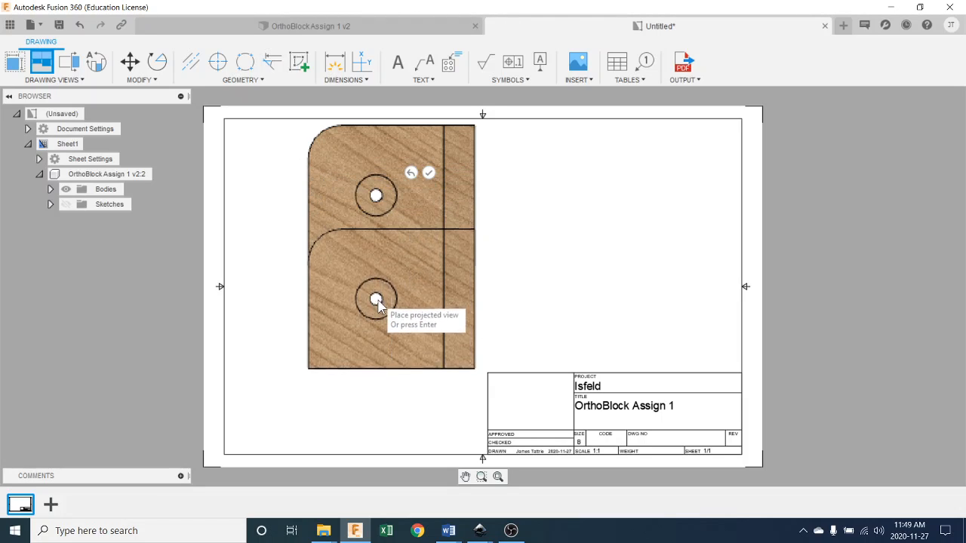
pyautogui.click(386, 333)
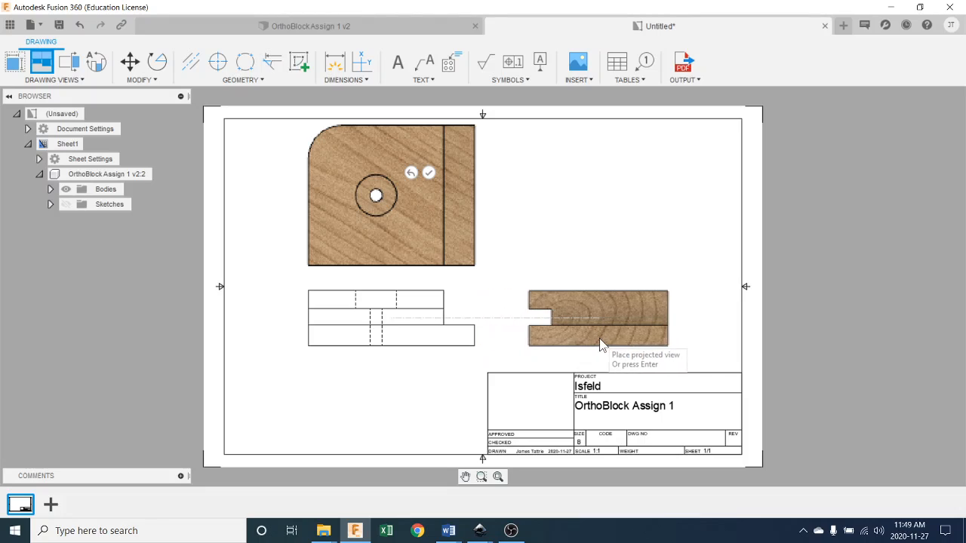
pyautogui.click(626, 341)
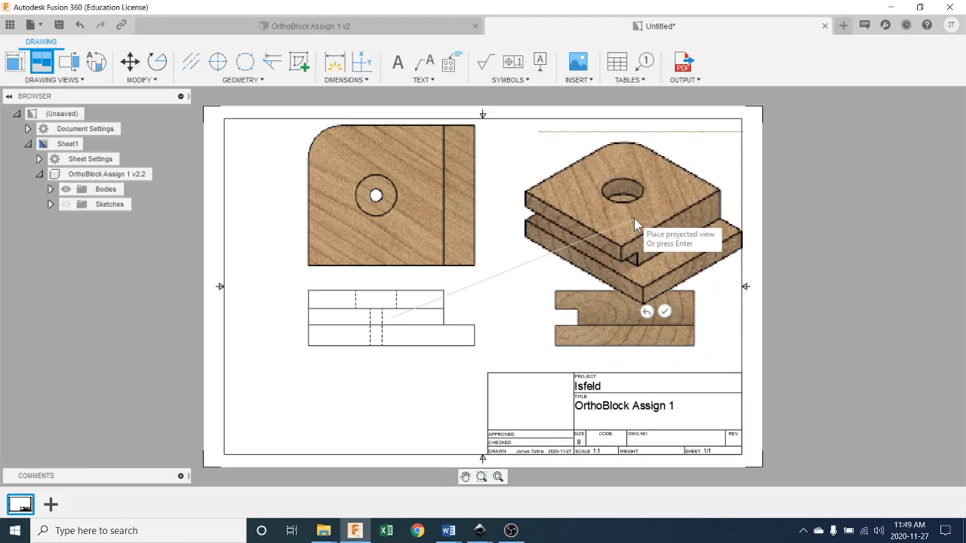
pyautogui.click(629, 192)
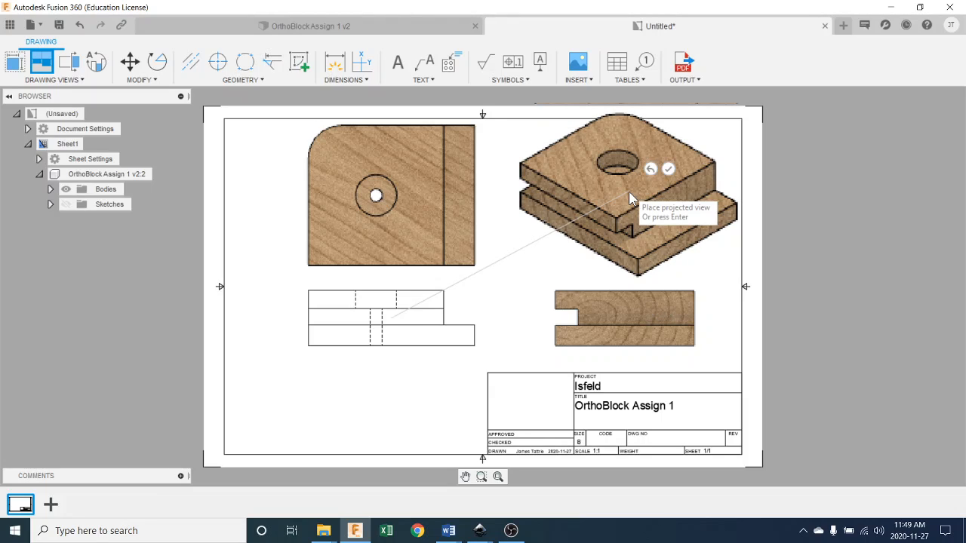
pyautogui.press('Return')
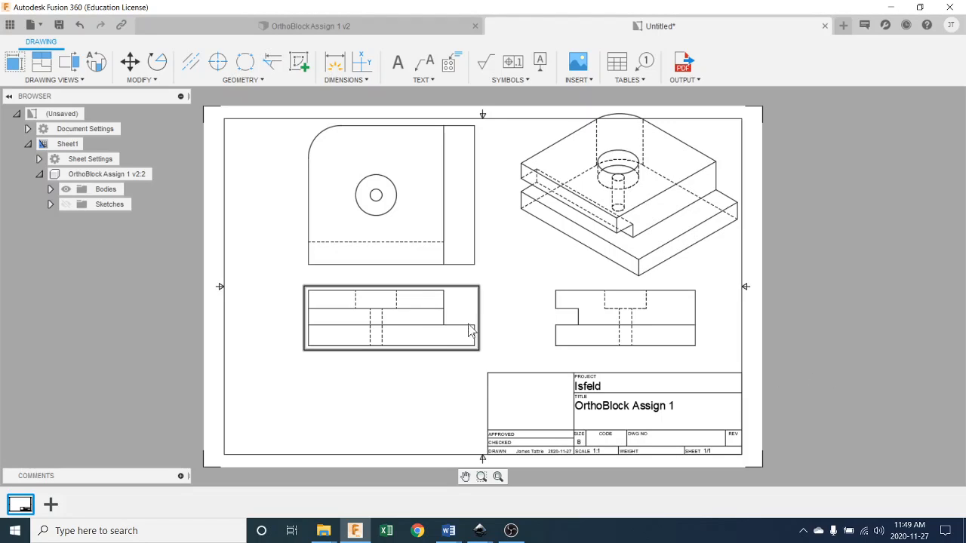
# Move the front view slightly down and left on the sheet to reposition its aligned projected views.
pyautogui.click(399, 351)
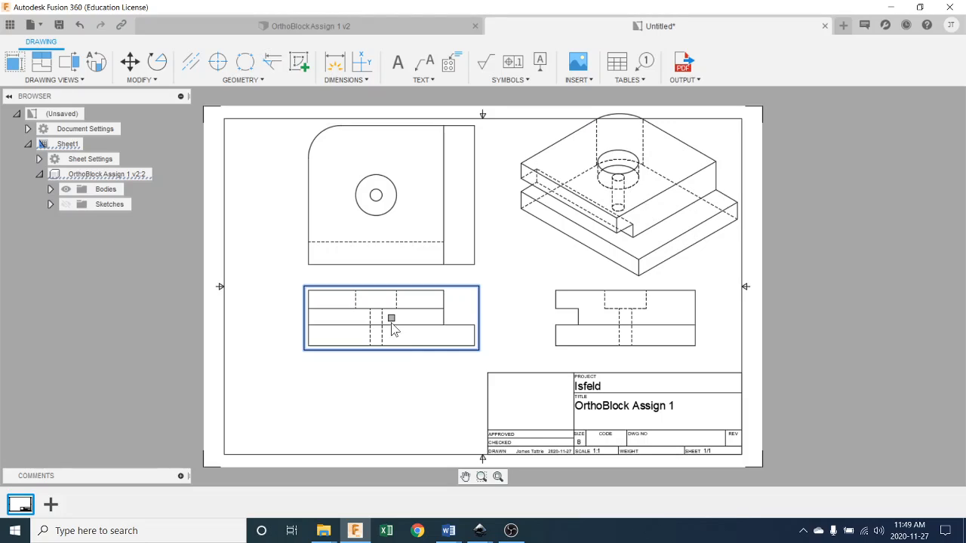
pyautogui.click(391, 320)
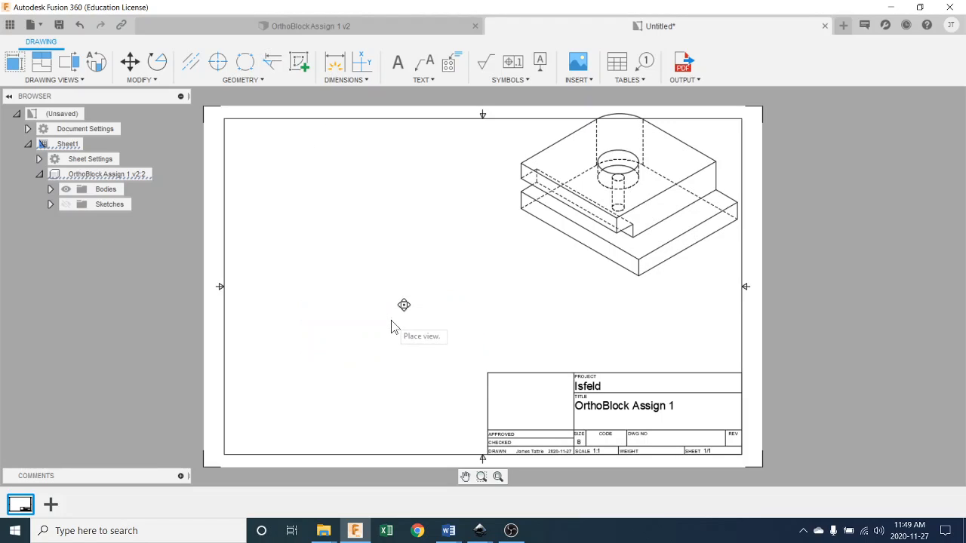
pyautogui.click(363, 334)
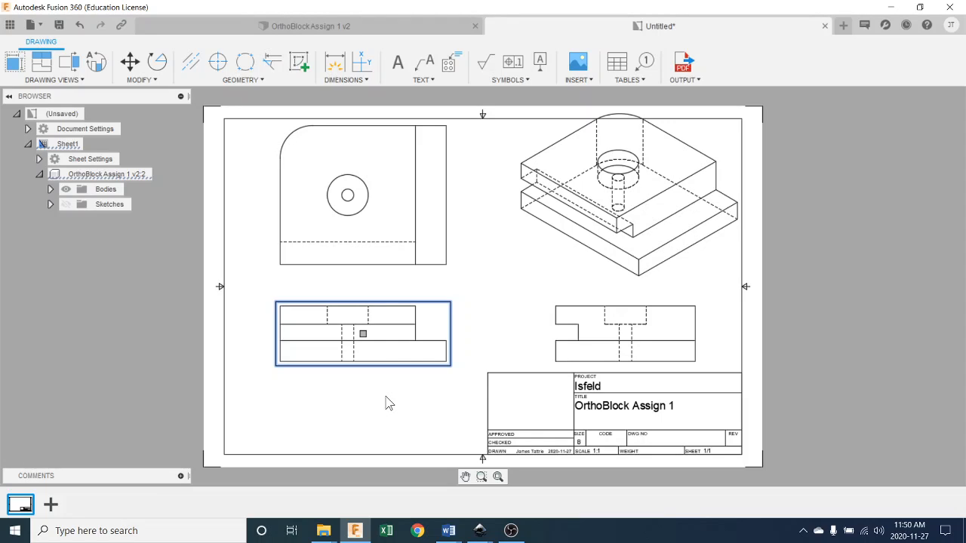
# Change the isometric view's style to Shaded so it is drawn with its wood appearance.
pyautogui.click(498, 298)
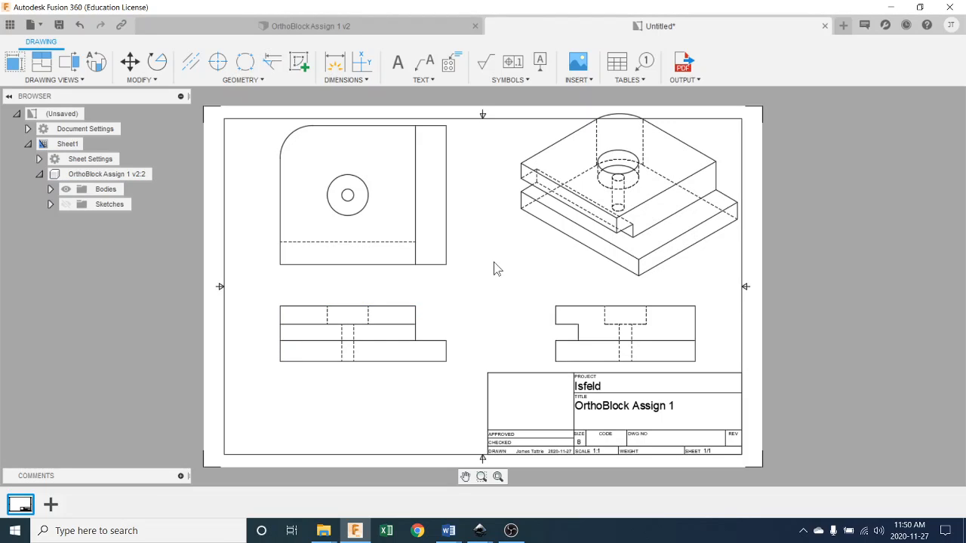
pyautogui.doubleClick(668, 192)
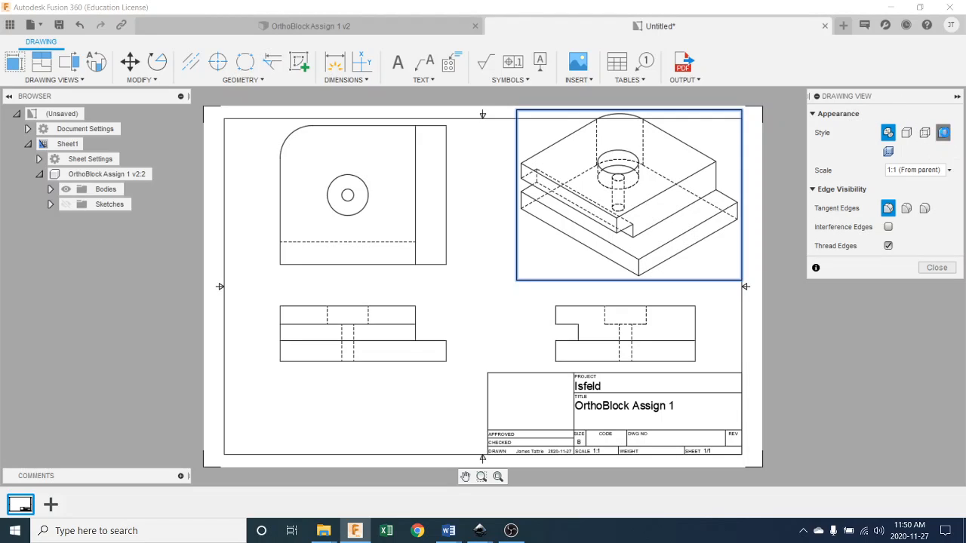
pyautogui.click(943, 133)
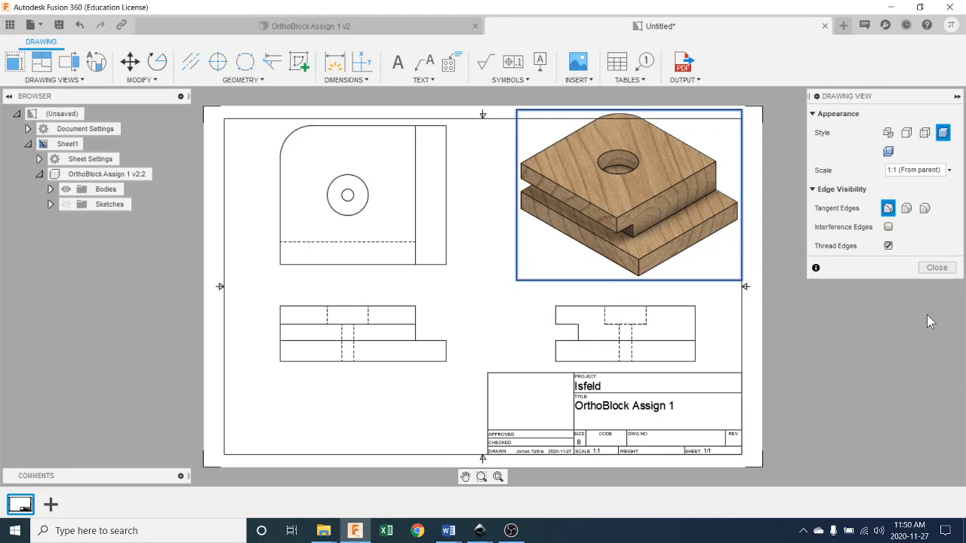
pyautogui.click(935, 268)
# Try the Shaded style on the front base view, and restore its visible and hidden edges style.
pyautogui.doubleClick(360, 345)
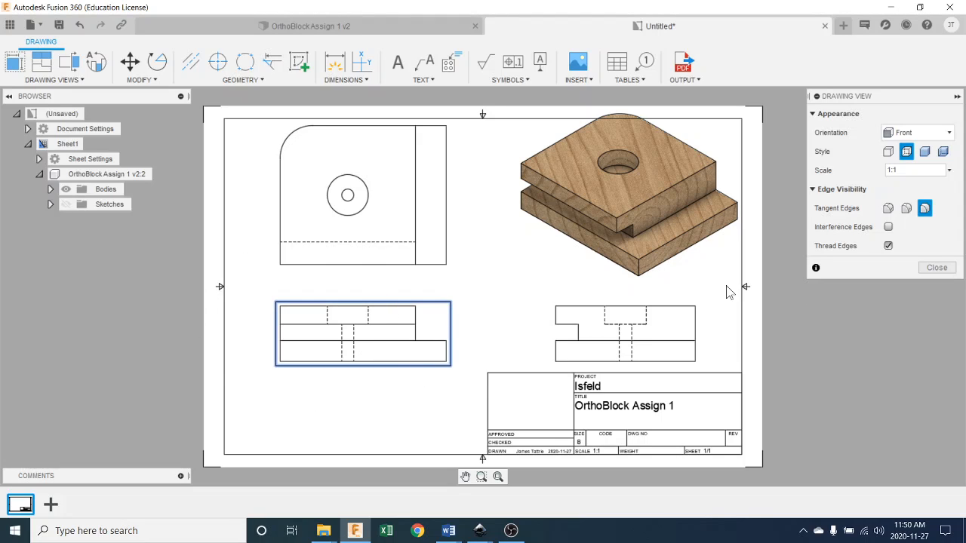
pyautogui.click(925, 151)
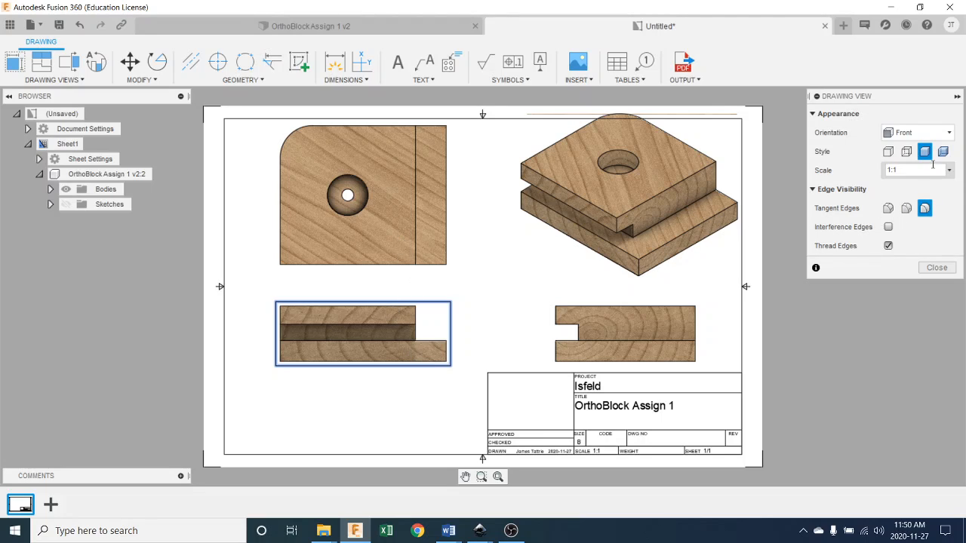
pyautogui.click(908, 153)
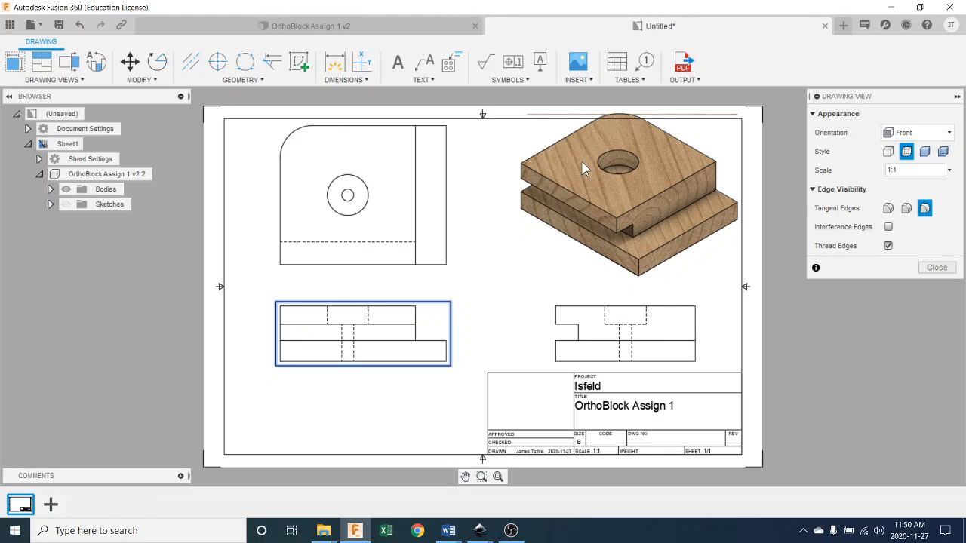
pyautogui.click(937, 268)
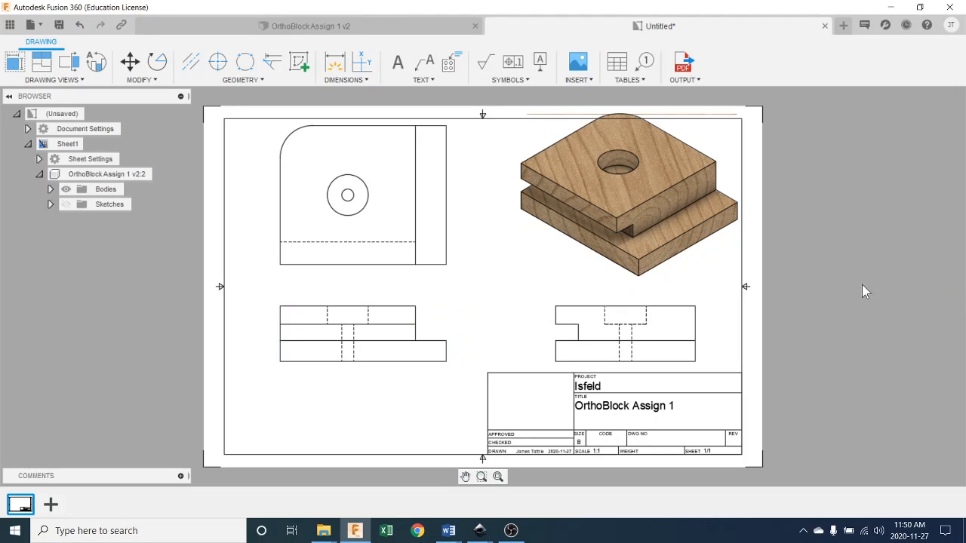
# Move the isometric view slightly down and left inside the border, and the top view slightly down toward the front view.
pyautogui.click(659, 232)
pyautogui.click(660, 220)
pyautogui.click(647, 233)
pyautogui.click(425, 224)
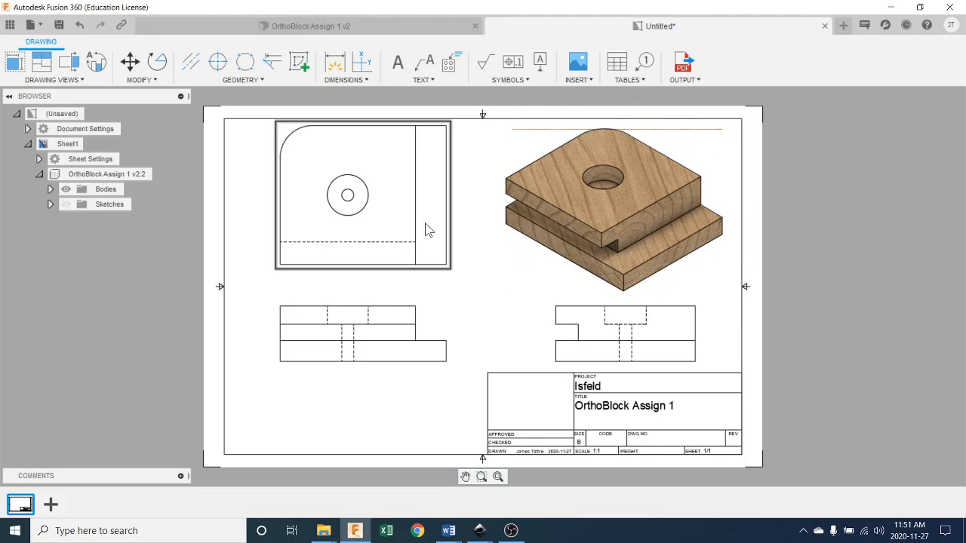
pyautogui.click(407, 209)
pyautogui.click(399, 240)
# Shift the side view slightly left, keeping it aligned with the front view.
pyautogui.click(572, 349)
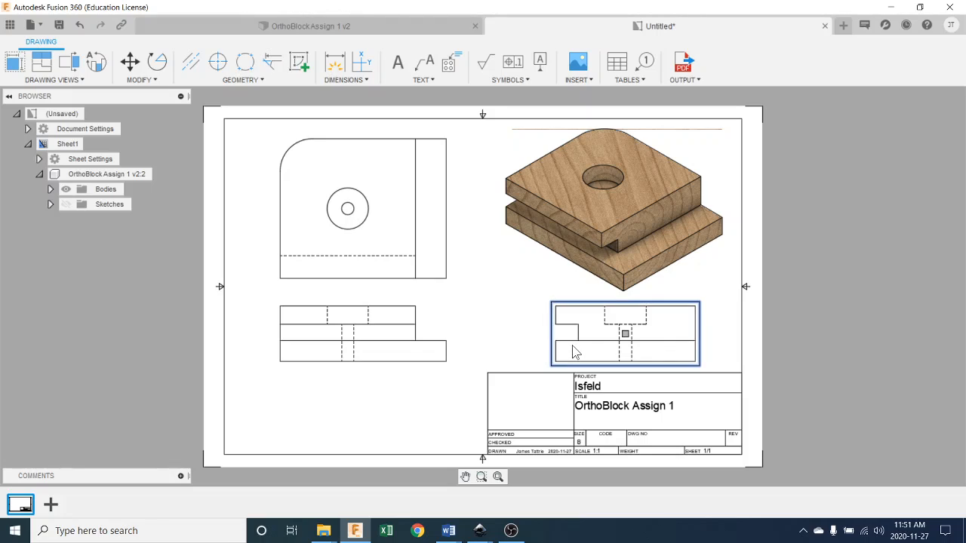
pyautogui.click(578, 330)
pyautogui.click(572, 330)
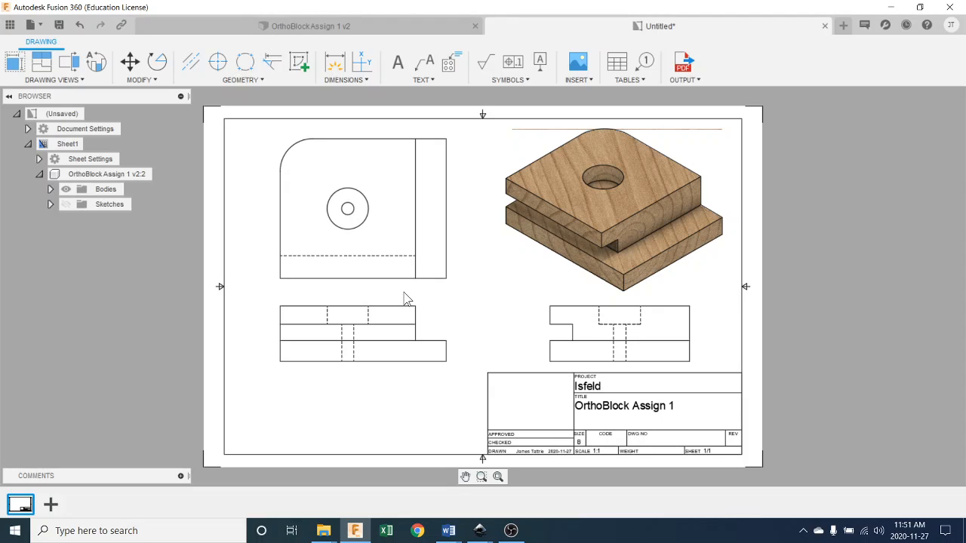
# Set the isometric view's scale to 1:2.
pyautogui.doubleClick(593, 238)
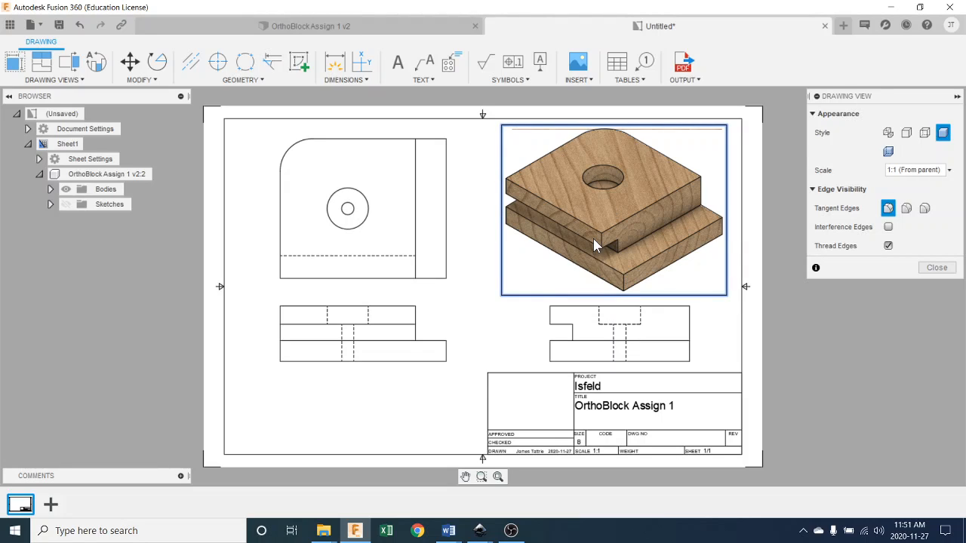
pyautogui.click(948, 170)
pyautogui.click(924, 106)
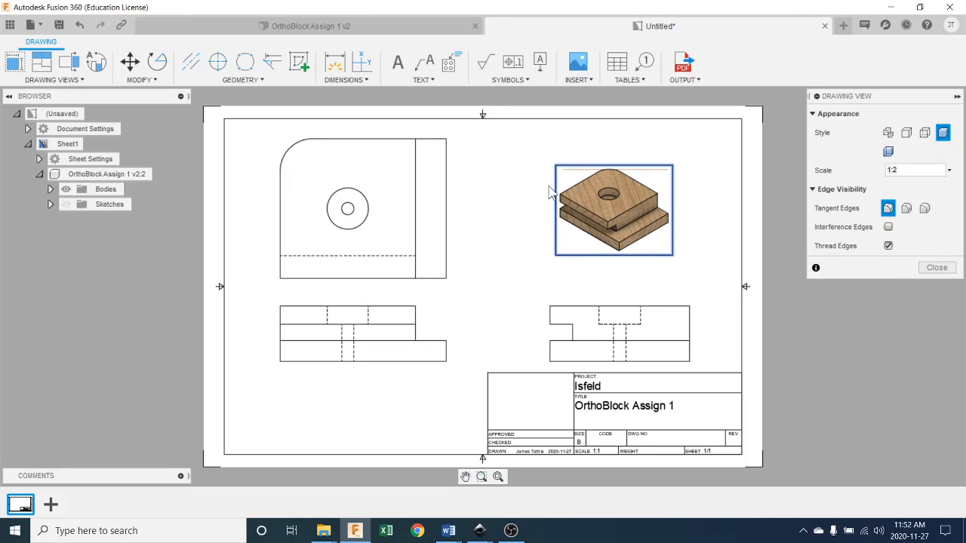
pyautogui.click(925, 269)
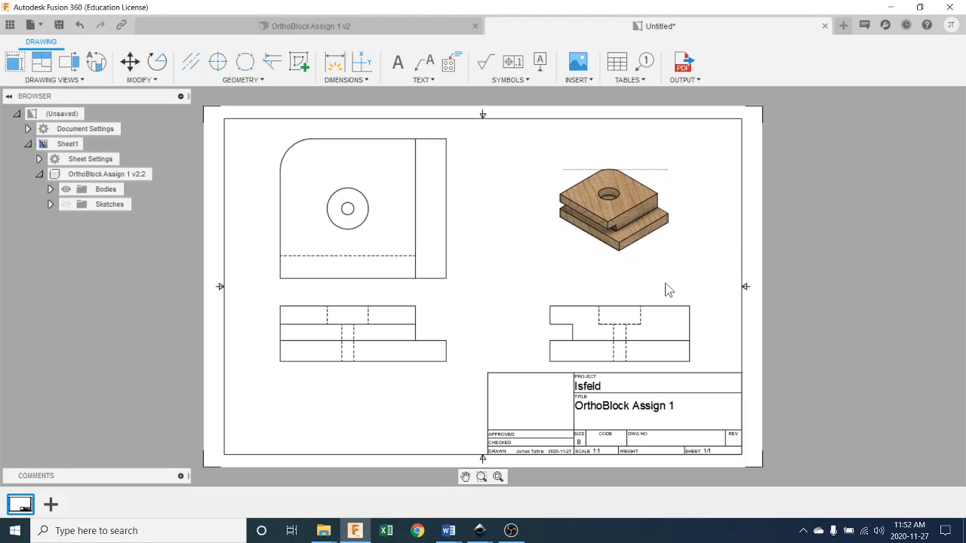